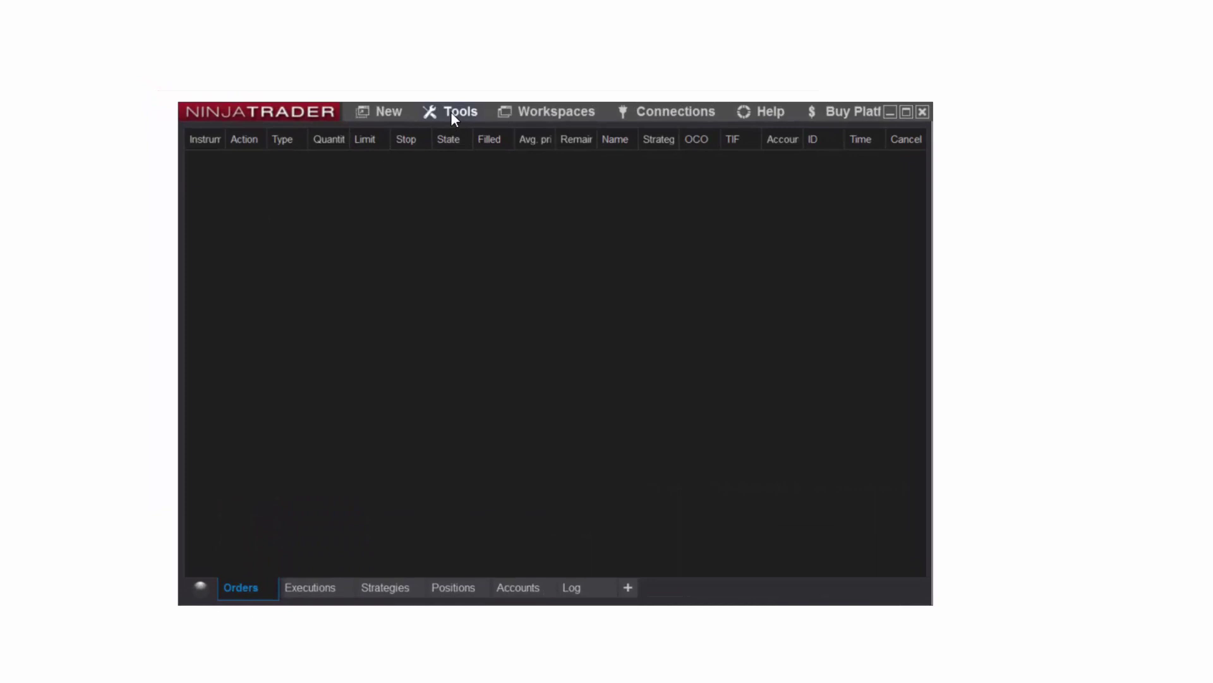
From Tools > Options, bring up the Share Services dialog listing Email, StockTwits, Text message and Twitter.
click(450, 111)
click(450, 372)
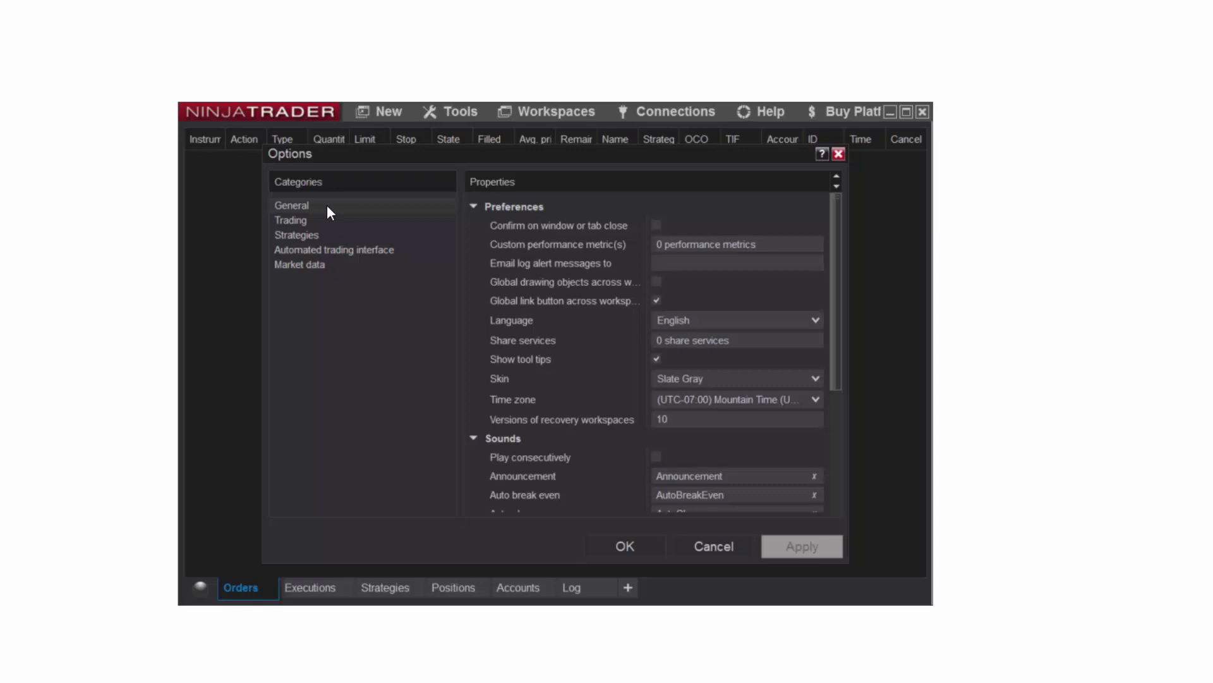
click(686, 342)
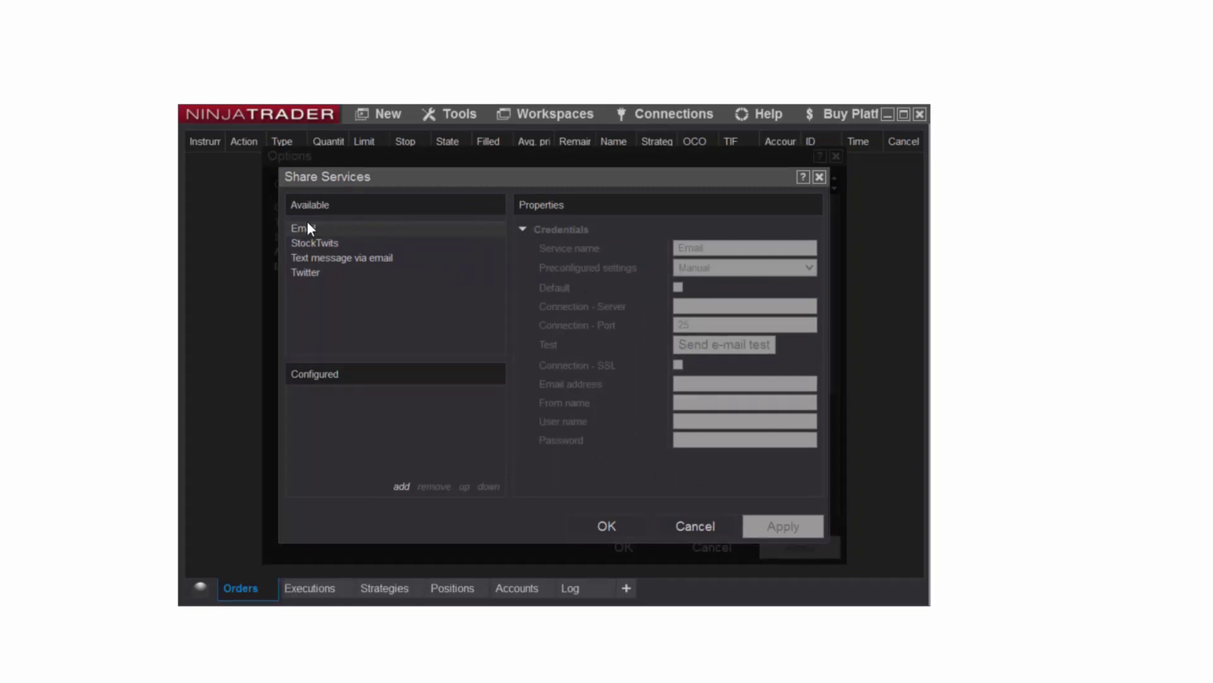
Add an Email share service using the Gmail preset (smtp.gmail.com, port 587, SSL on).
click(402, 487)
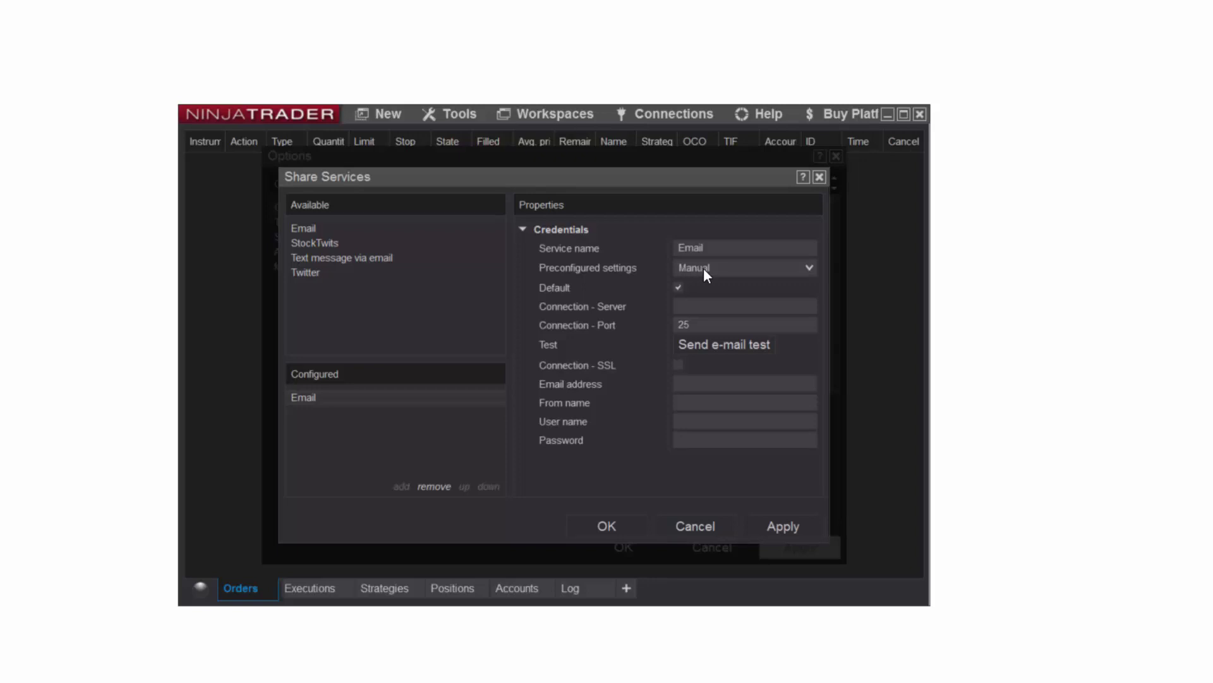
click(704, 268)
click(695, 335)
click(685, 380)
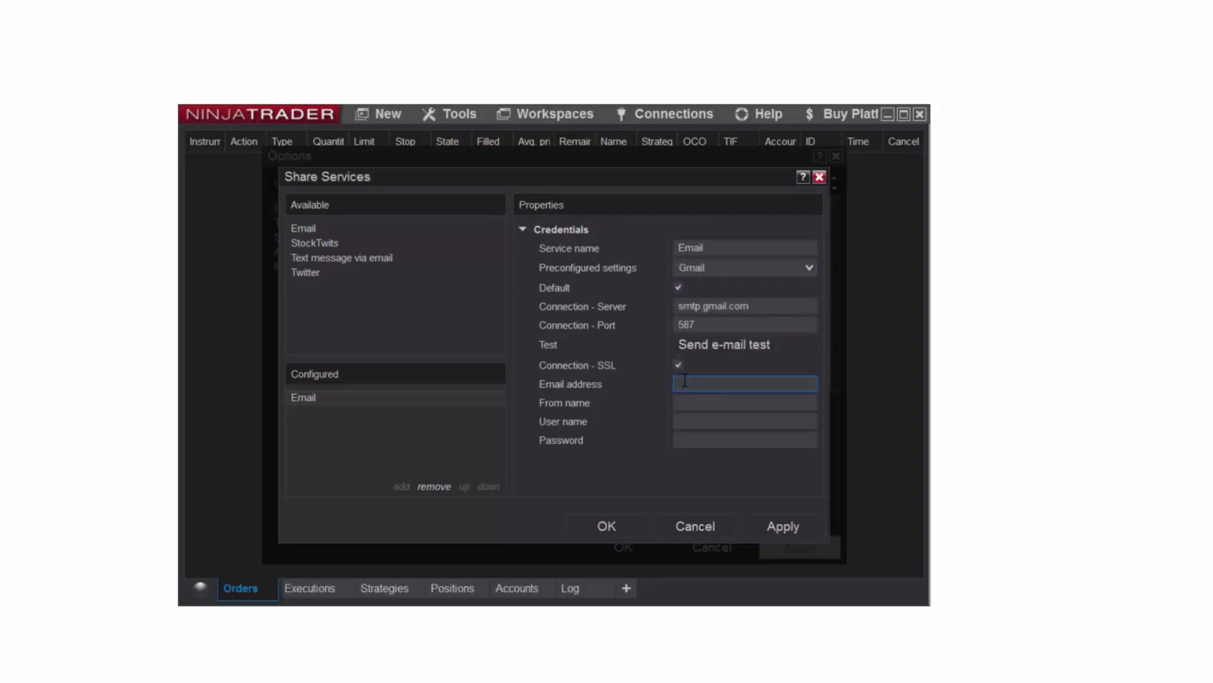
Paste the sender's e-mail address and set the From name to 'NinjaTrader'.
key(ctrl+v)
click(691, 402)
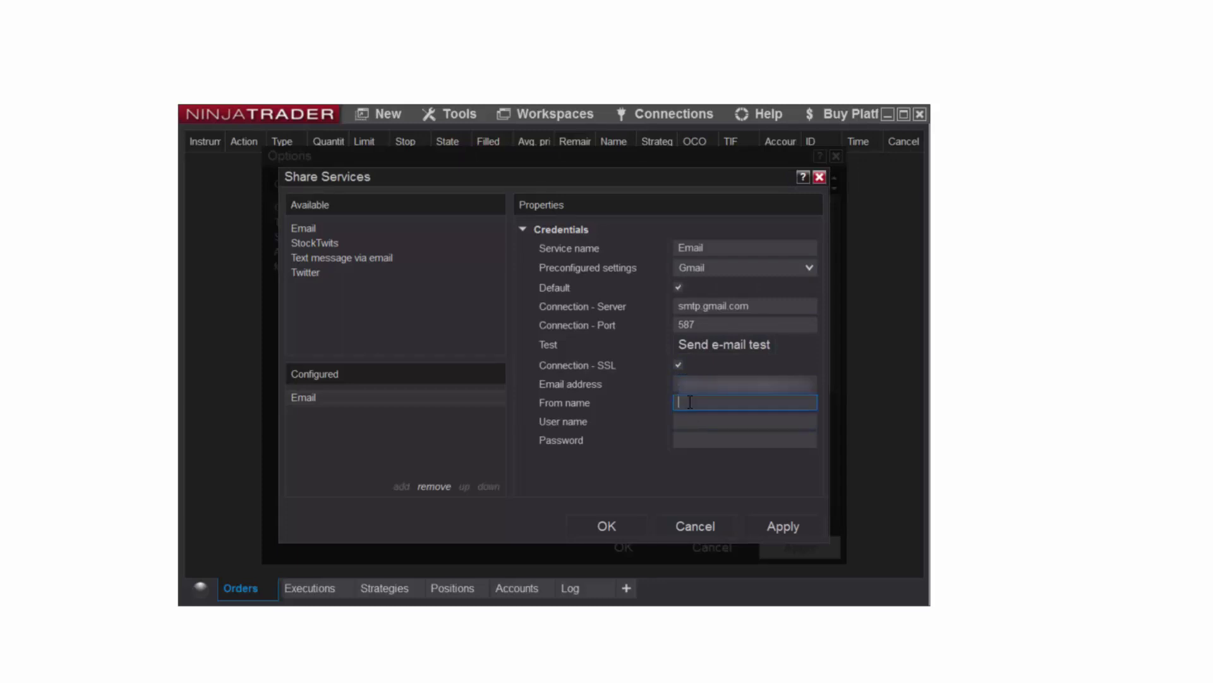
text(NinjaTrader)
Enter the mail account user name and password, then apply the Email service settings.
click(680, 421)
key(ctrl+v)
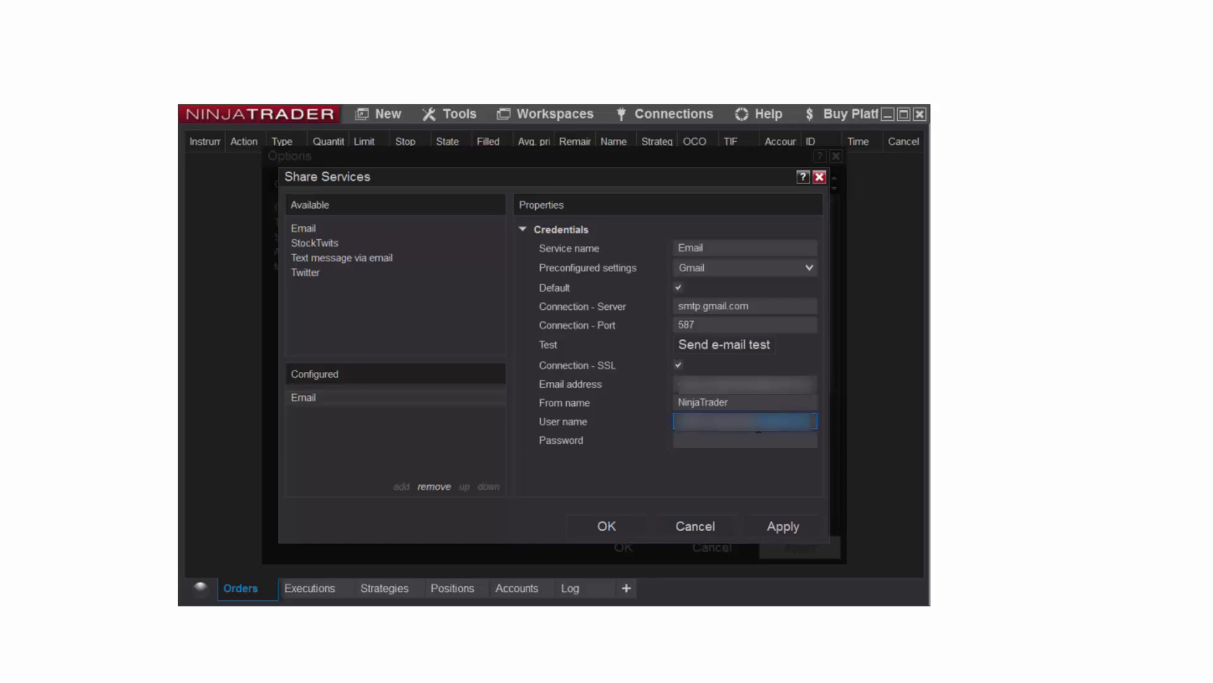
key(BackSpace)
key(BackSpace)
key(BackSpace)
key(BackSpace)
key(BackSpace)
key(BackSpace)
key(BackSpace)
key(BackSpace)
key(BackSpace)
key(BackSpace)
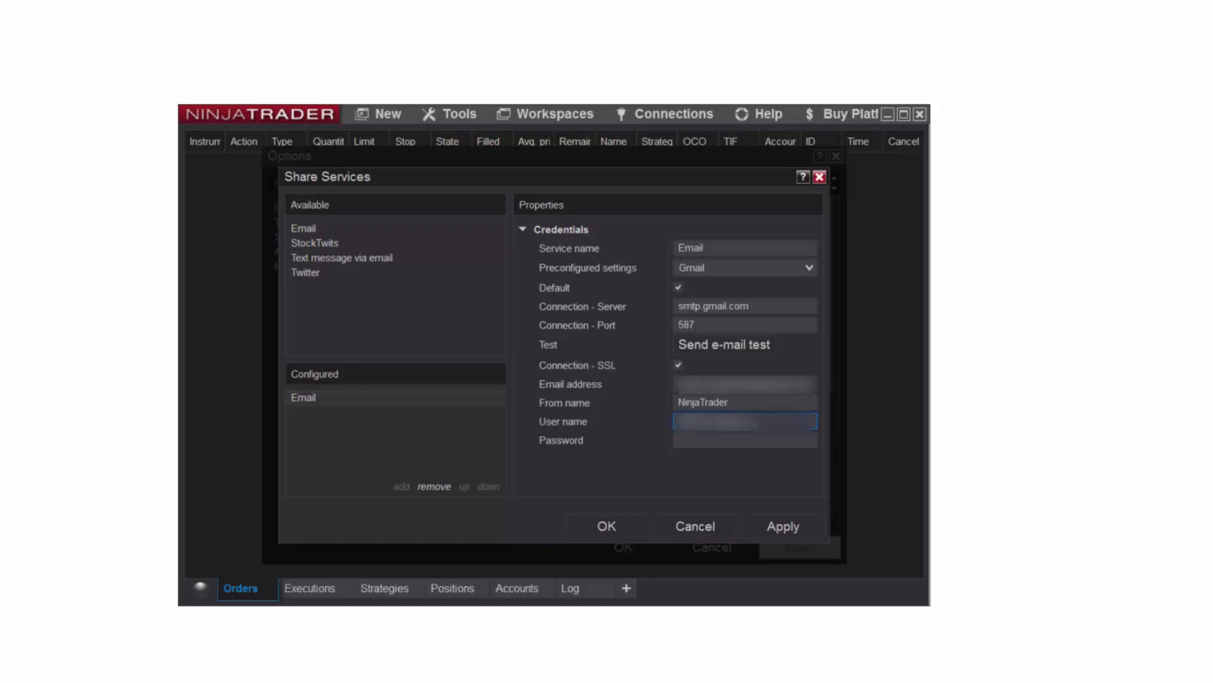
click(702, 438)
click(666, 450)
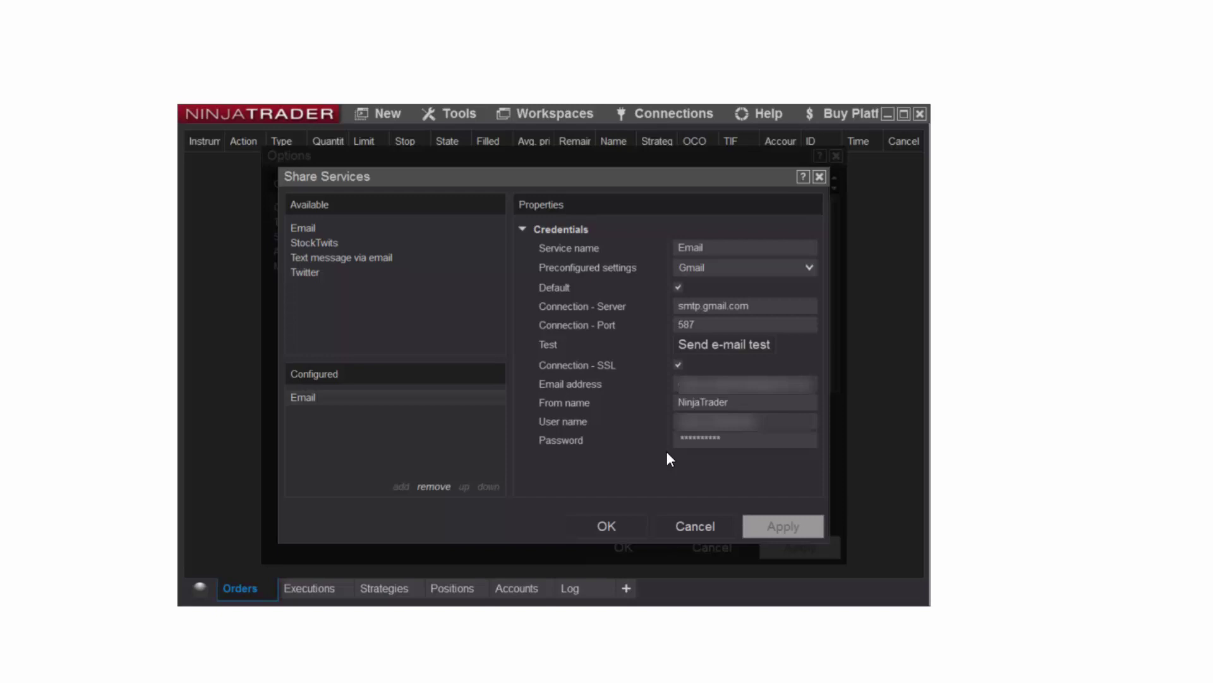
Send a test e-mail to the recipient address and acknowledge the Mail Sent confirmation.
click(730, 345)
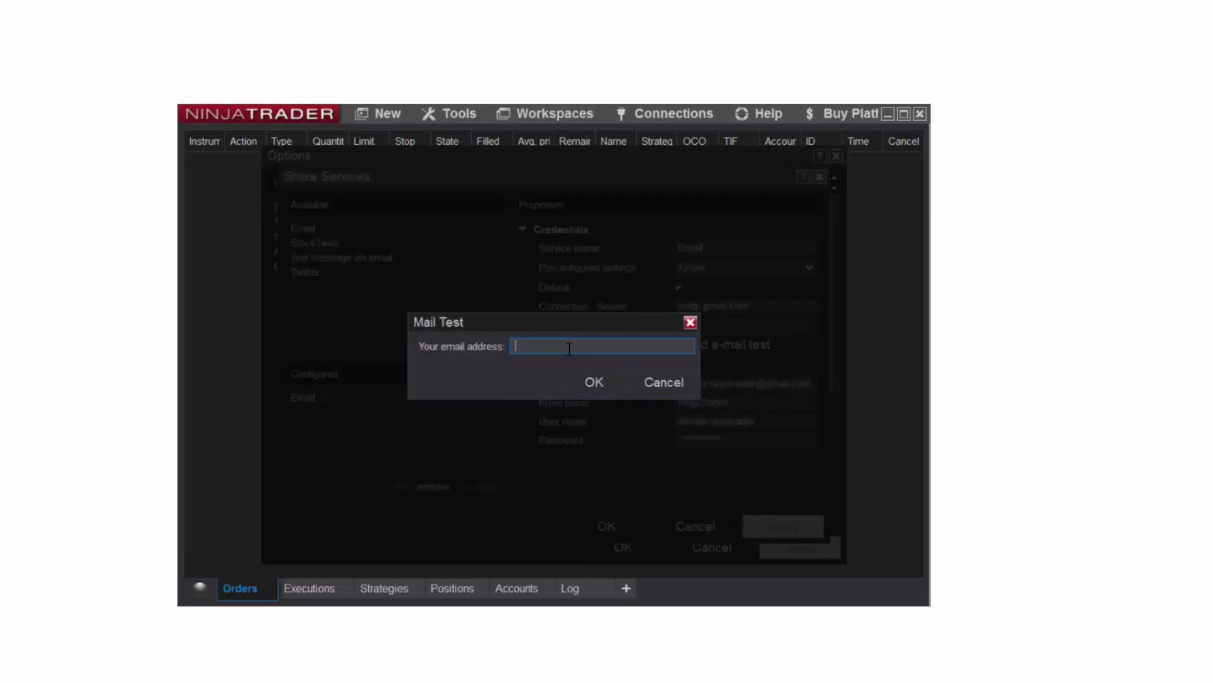
key(ctrl+v)
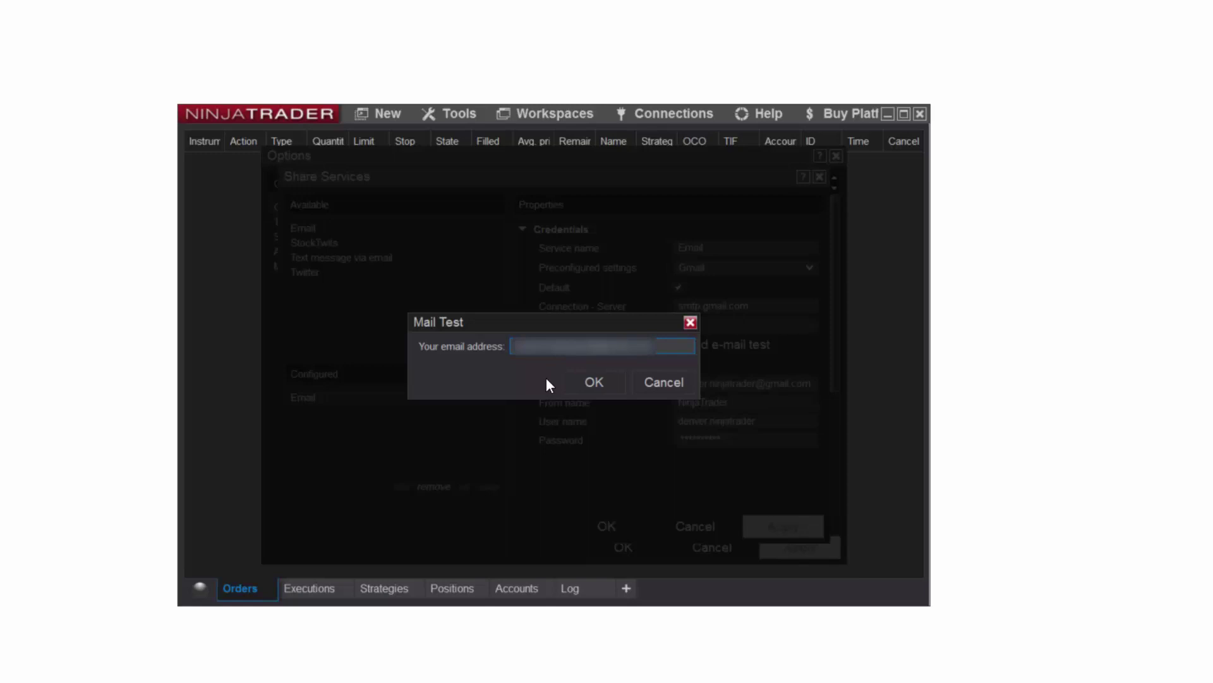
click(591, 381)
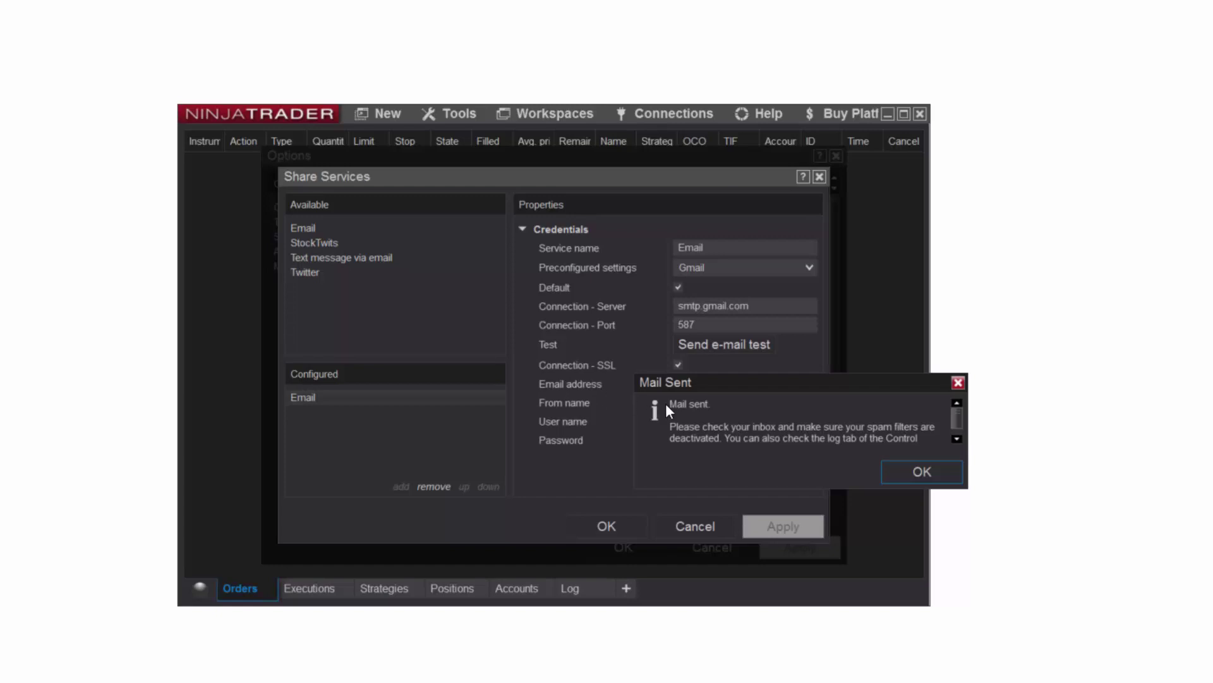
click(920, 471)
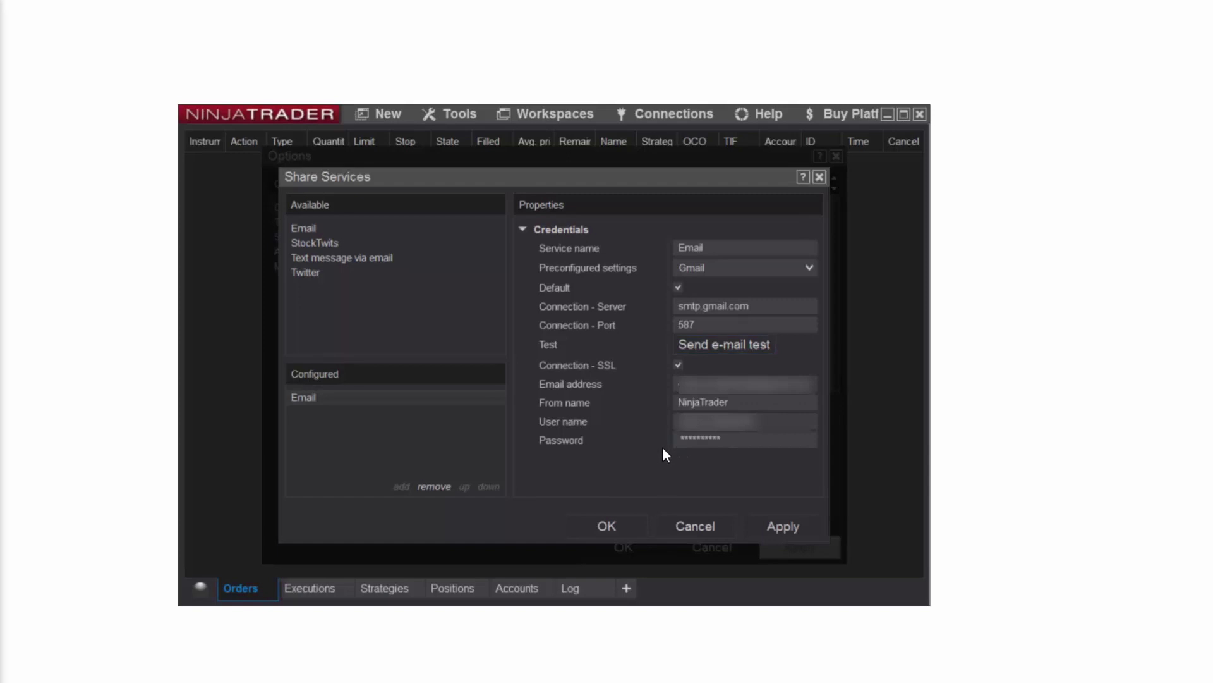
Add a Text message via email share service with the Verizon carrier preset.
click(378, 258)
click(402, 487)
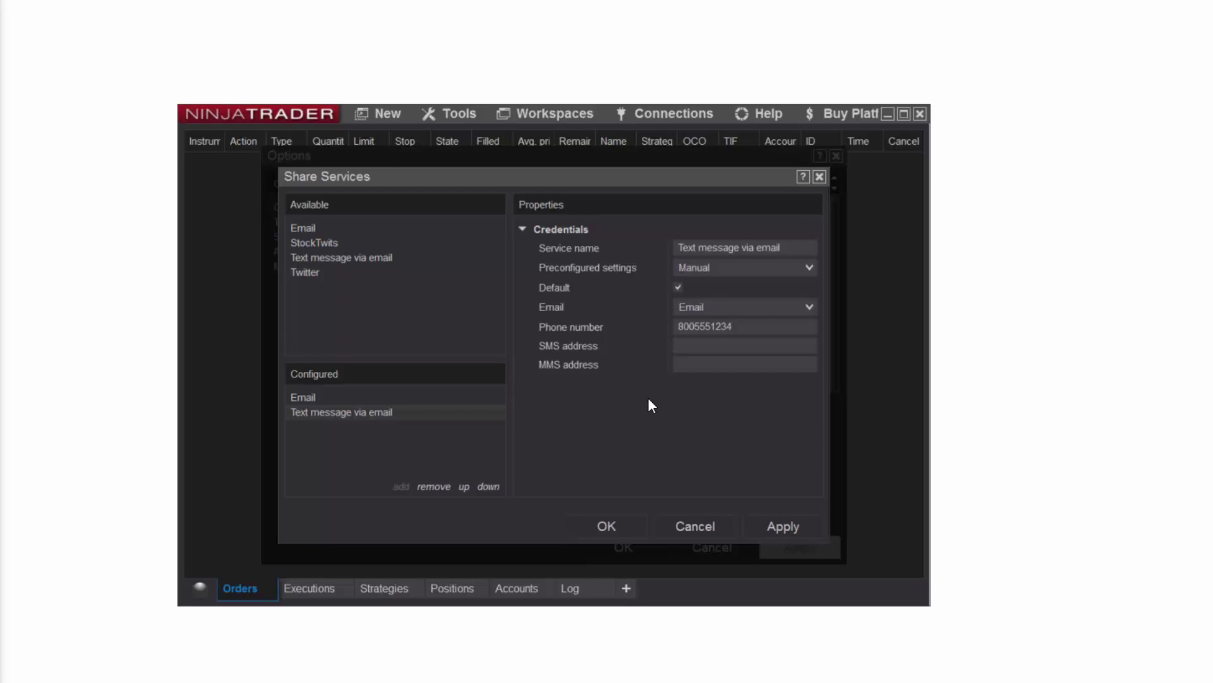
click(779, 273)
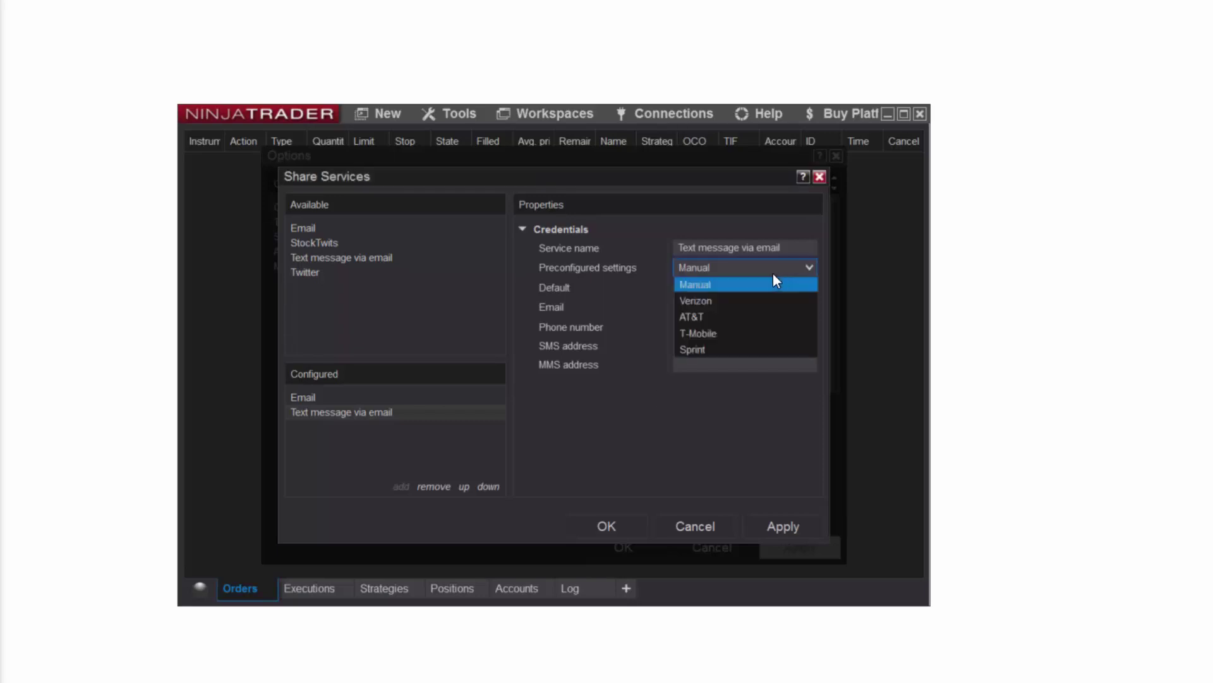
click(727, 295)
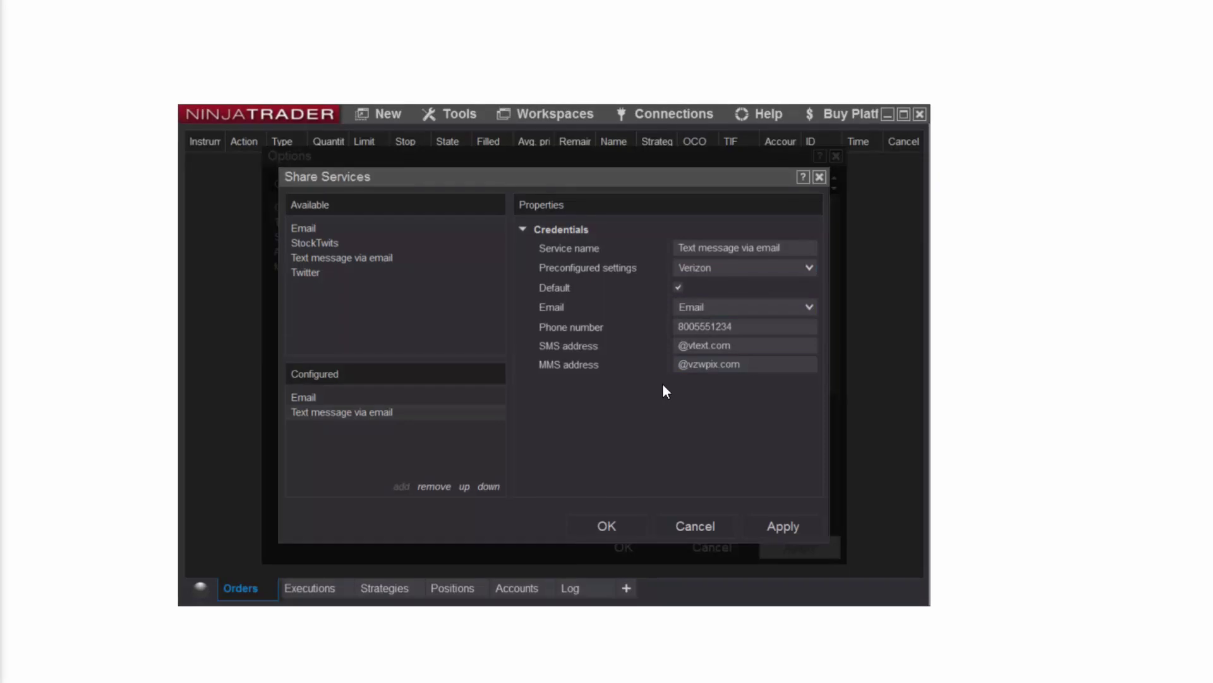
Send the texts through the Email service, enter the phone number, and save the service.
click(749, 307)
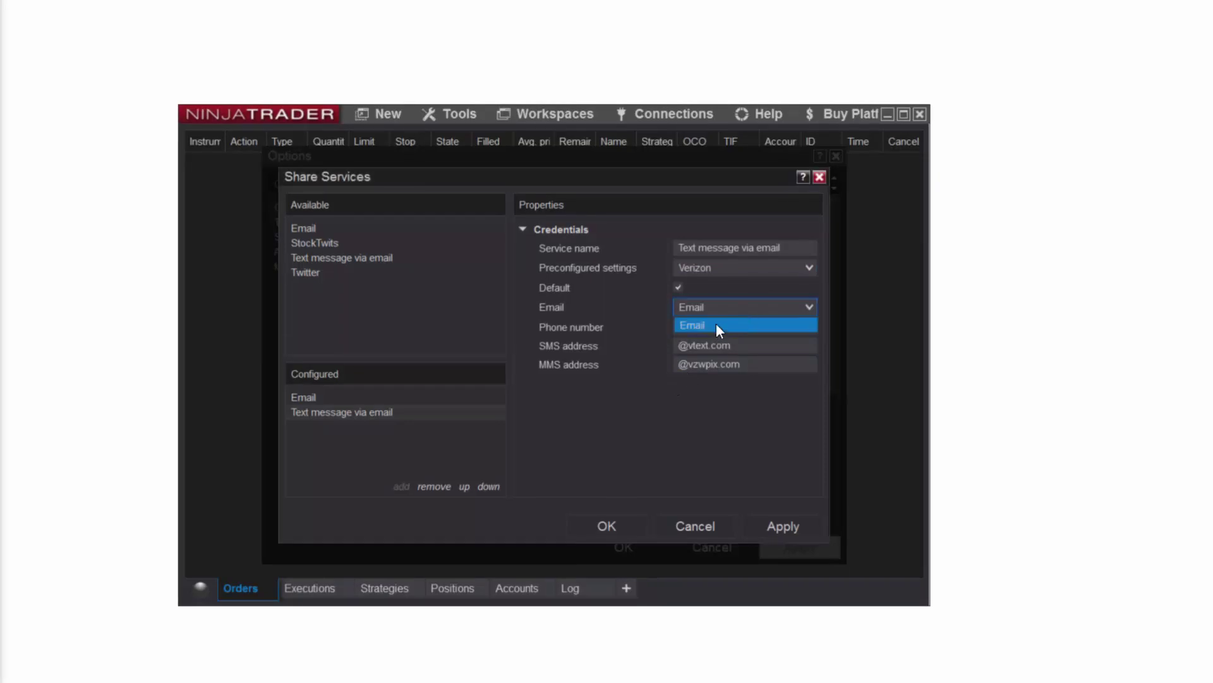
click(716, 323)
click(736, 328)
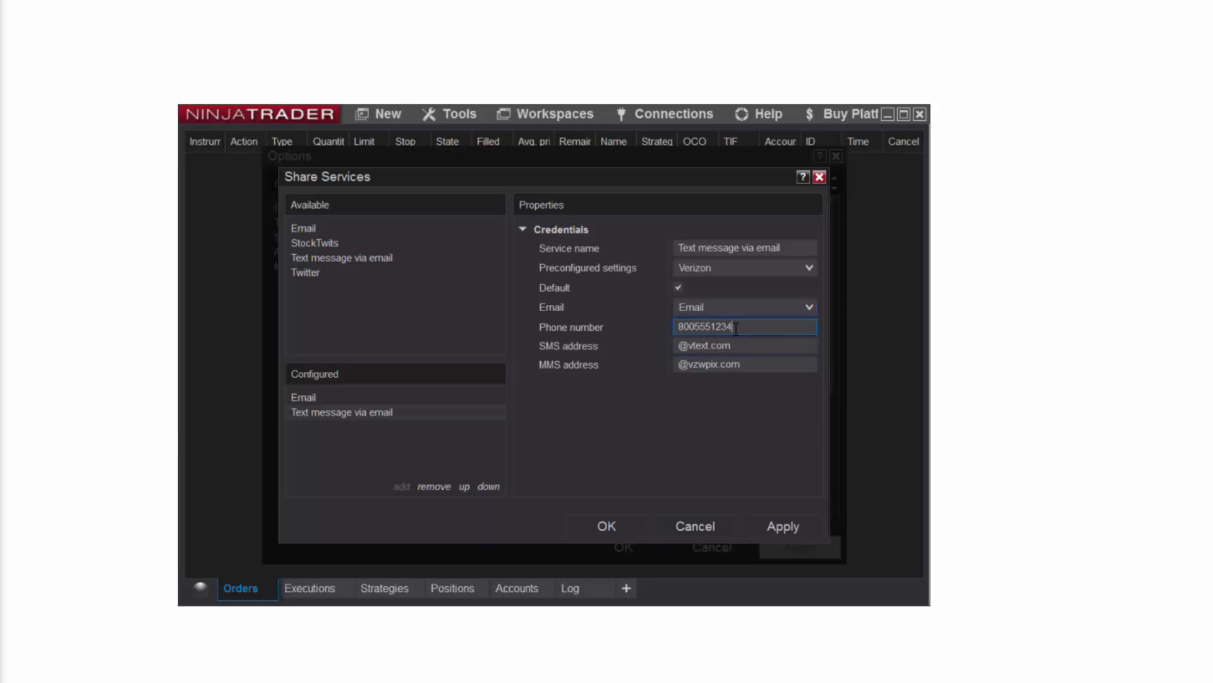
drag(736, 328, 657, 332)
click(592, 519)
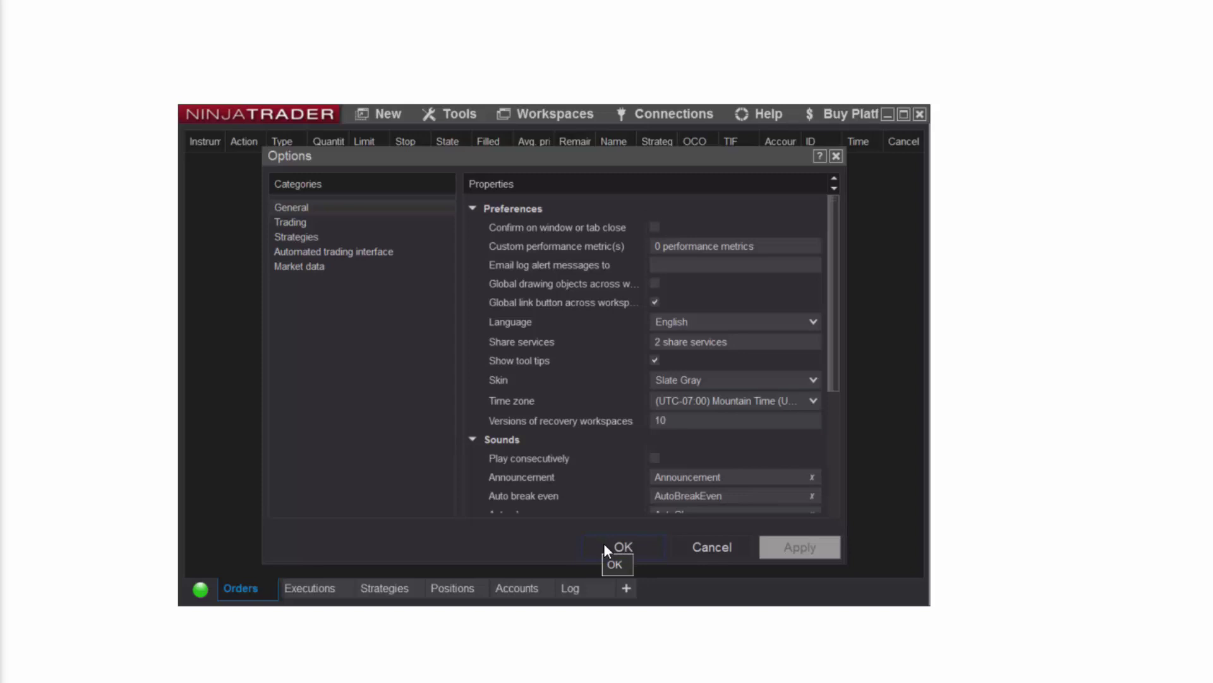
Close Options and drag the MES 03-20 1-minute chart window into the middle of the screen.
click(605, 545)
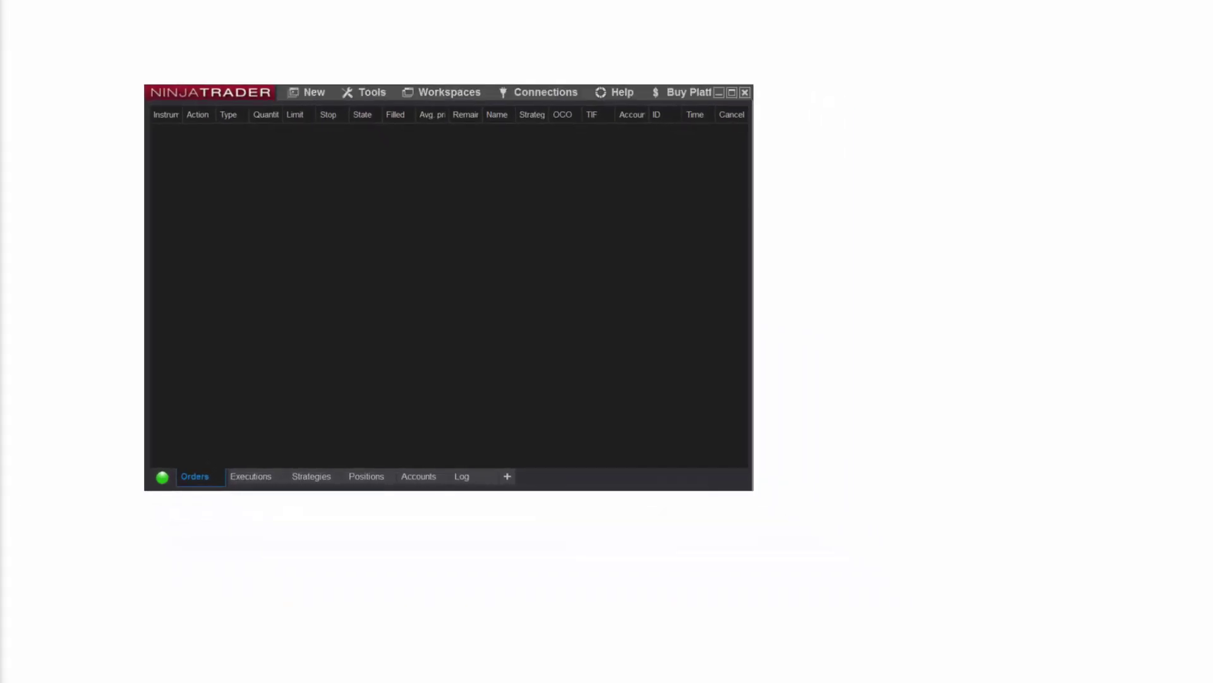
drag(0, 229, 863, 233)
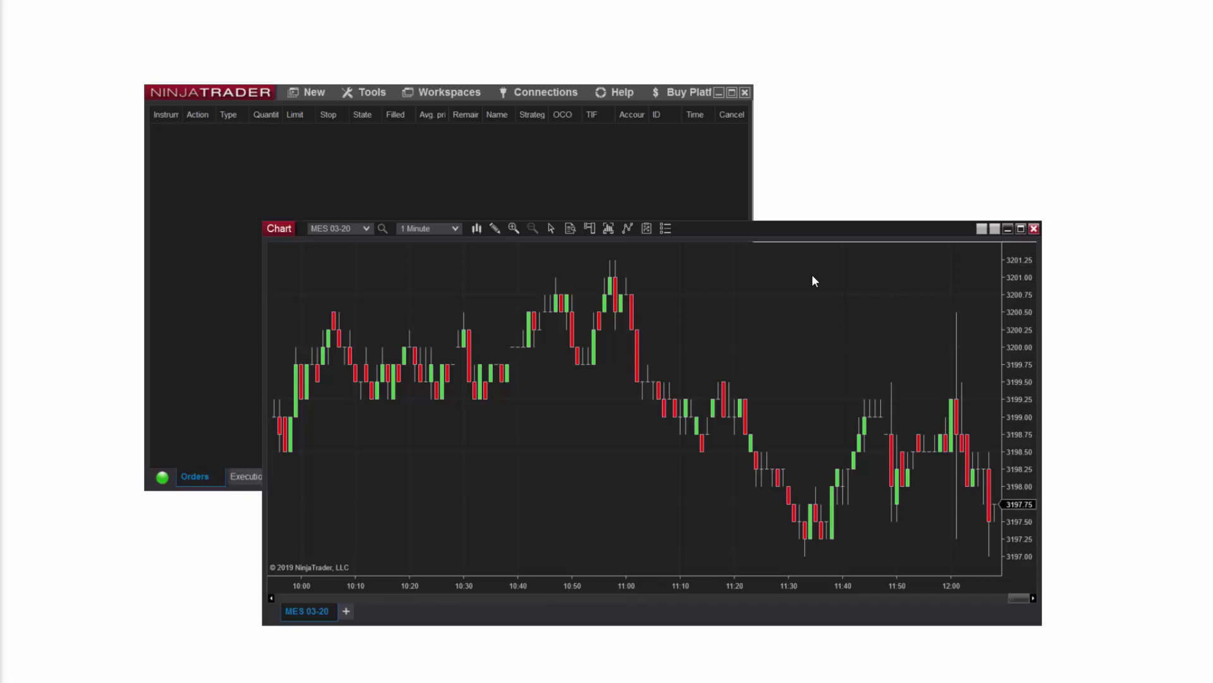
Open Alerts from the chart's context menu and begin adding a new alert action.
right_click(799, 329)
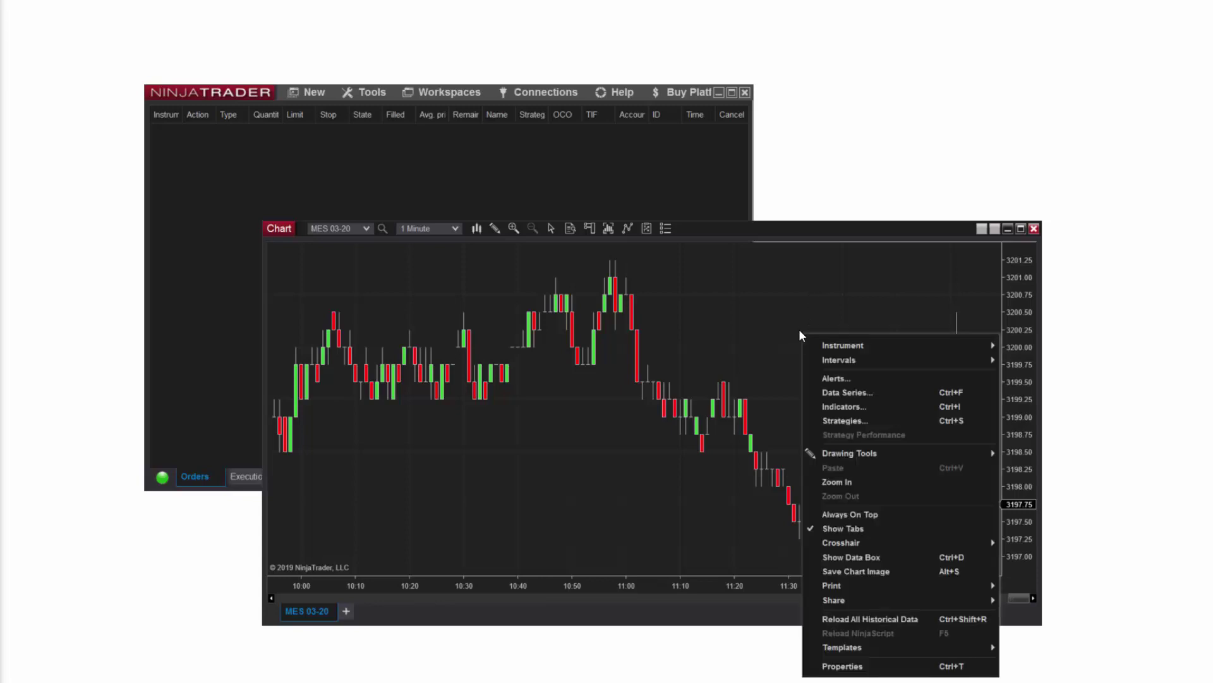
click(824, 372)
drag(758, 220, 926, 210)
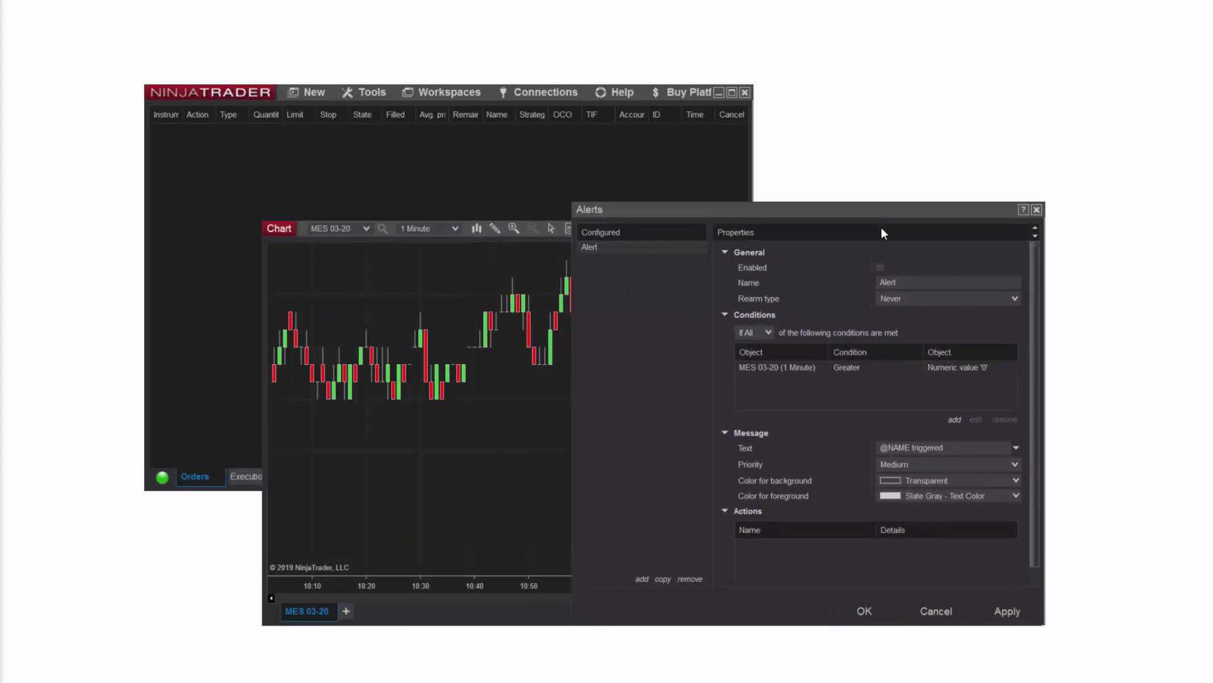
scroll(938, 425, down, 1)
click(955, 577)
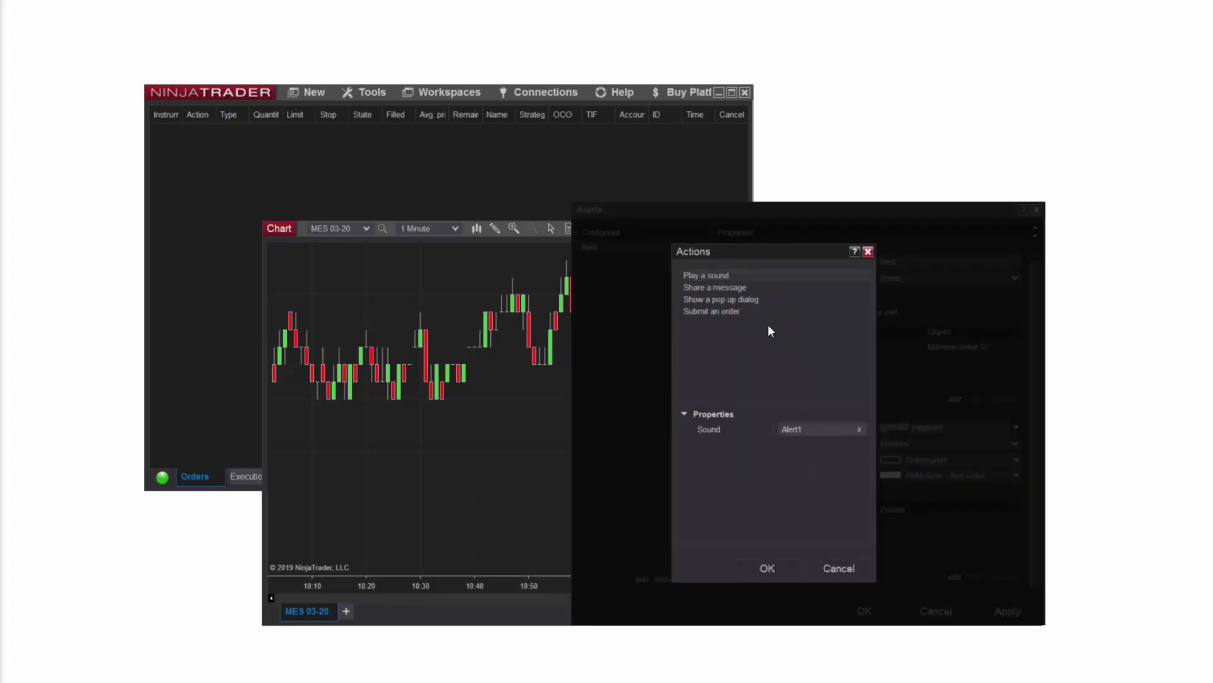
Add a Share a message action to the alert that shares to the Email service.
click(710, 288)
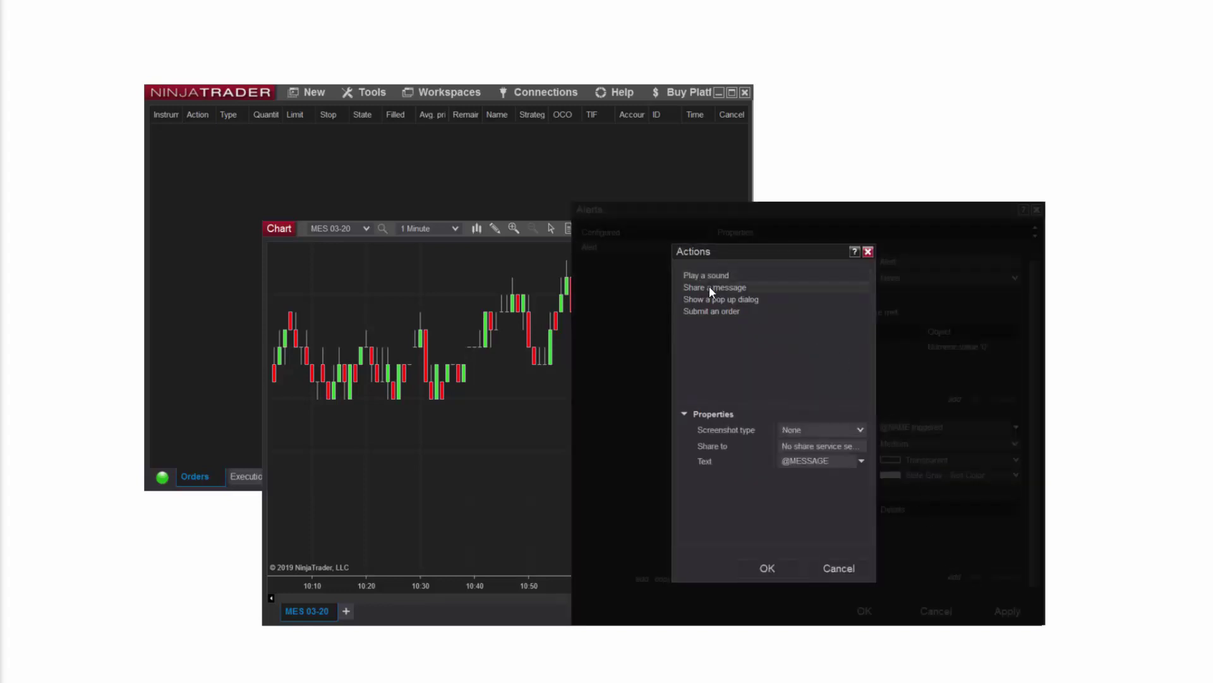
click(805, 446)
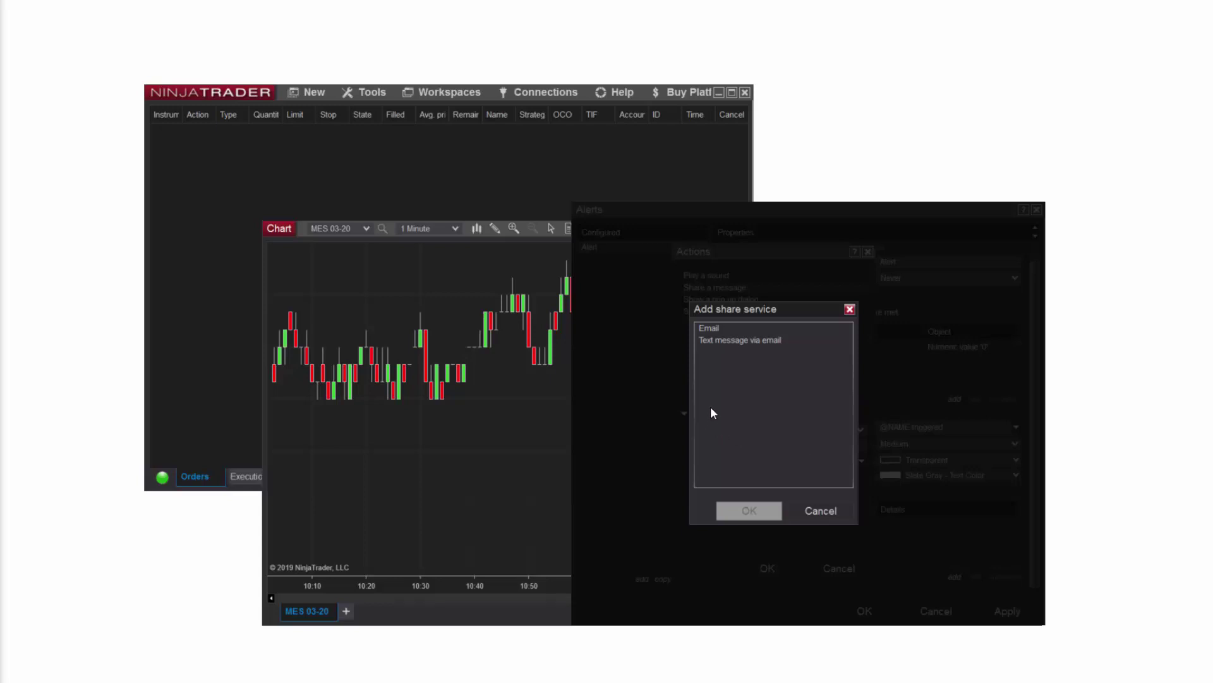
click(710, 328)
click(747, 509)
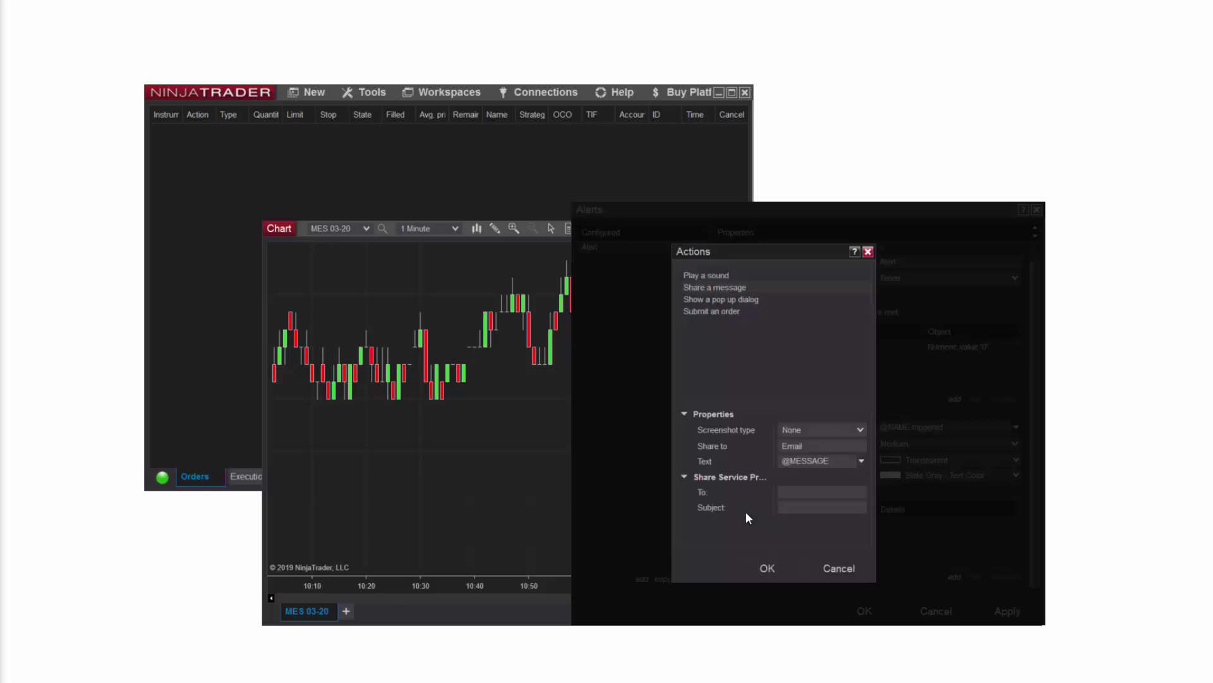
click(771, 567)
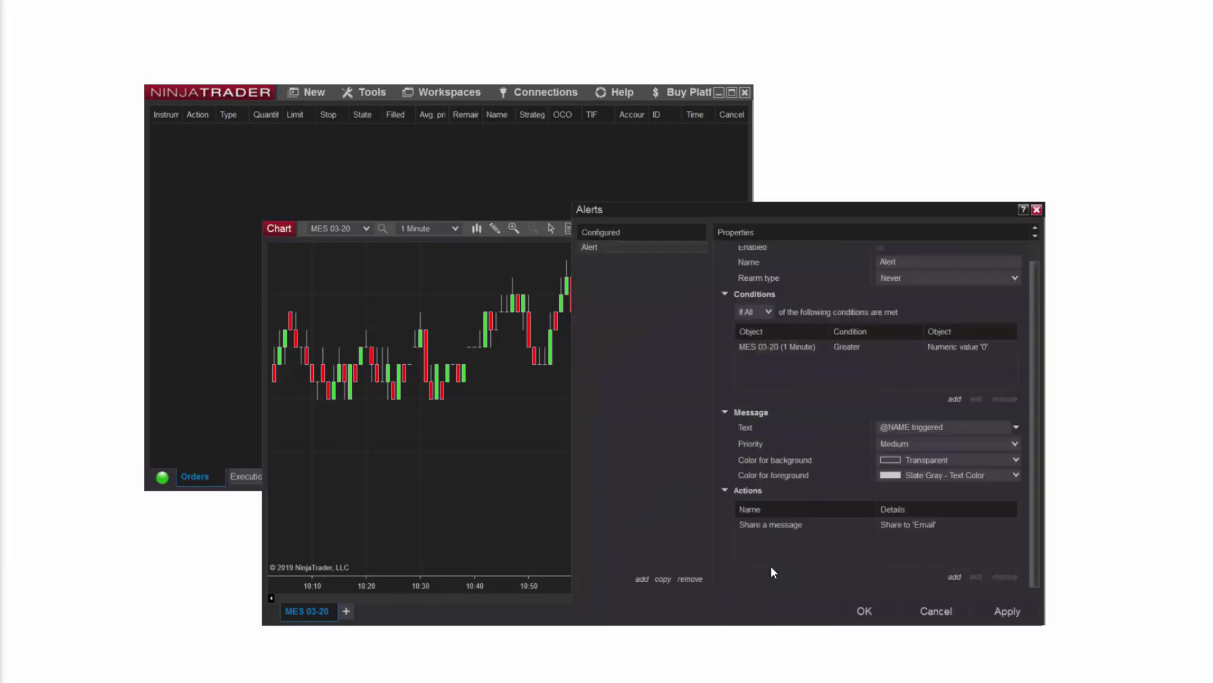
Add a second Share a message action targeting Text message via email and save it.
click(954, 577)
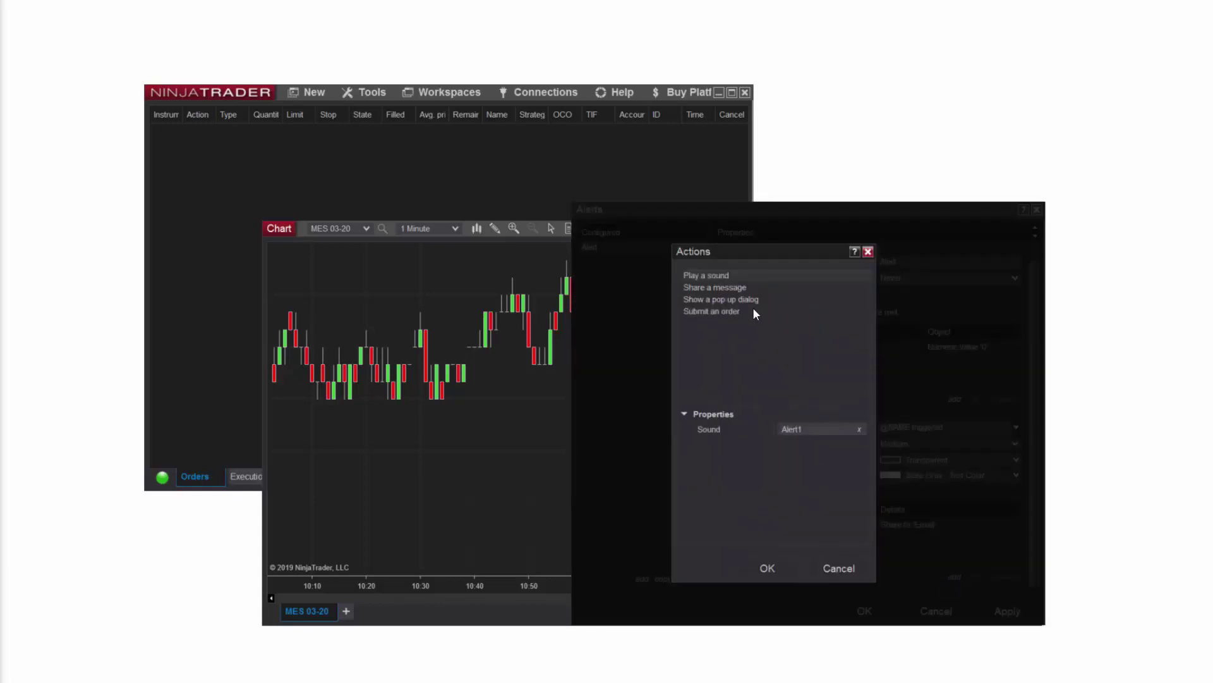
click(741, 287)
click(802, 445)
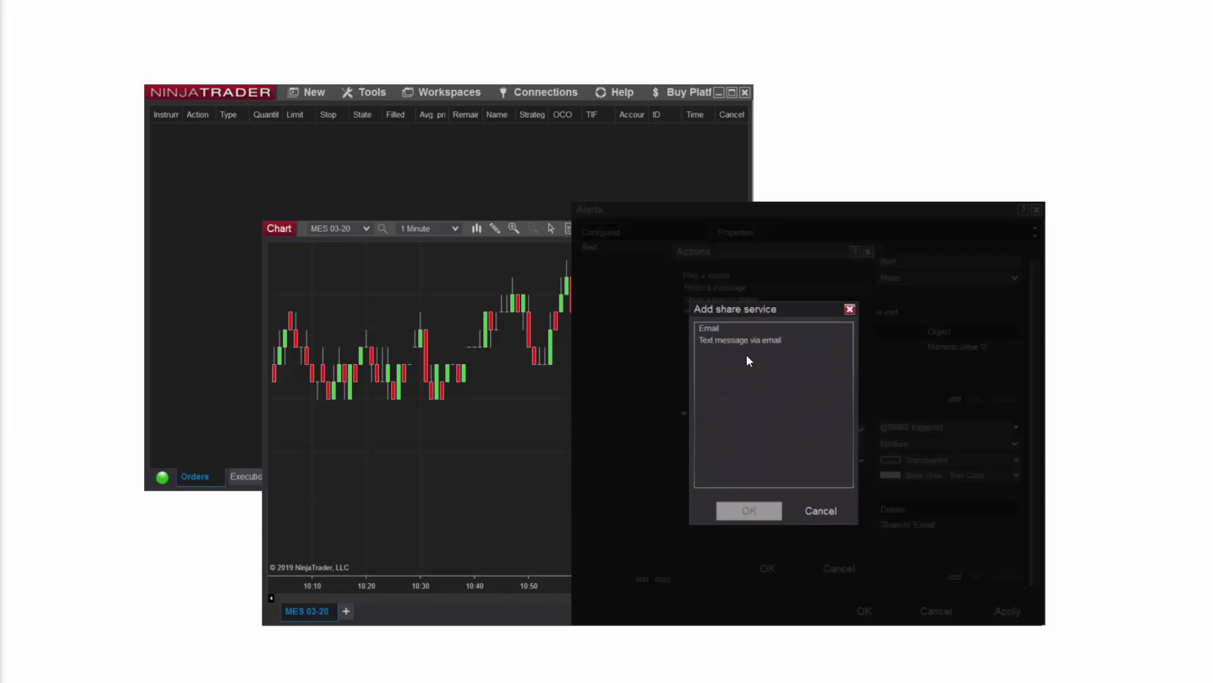
click(730, 342)
click(751, 510)
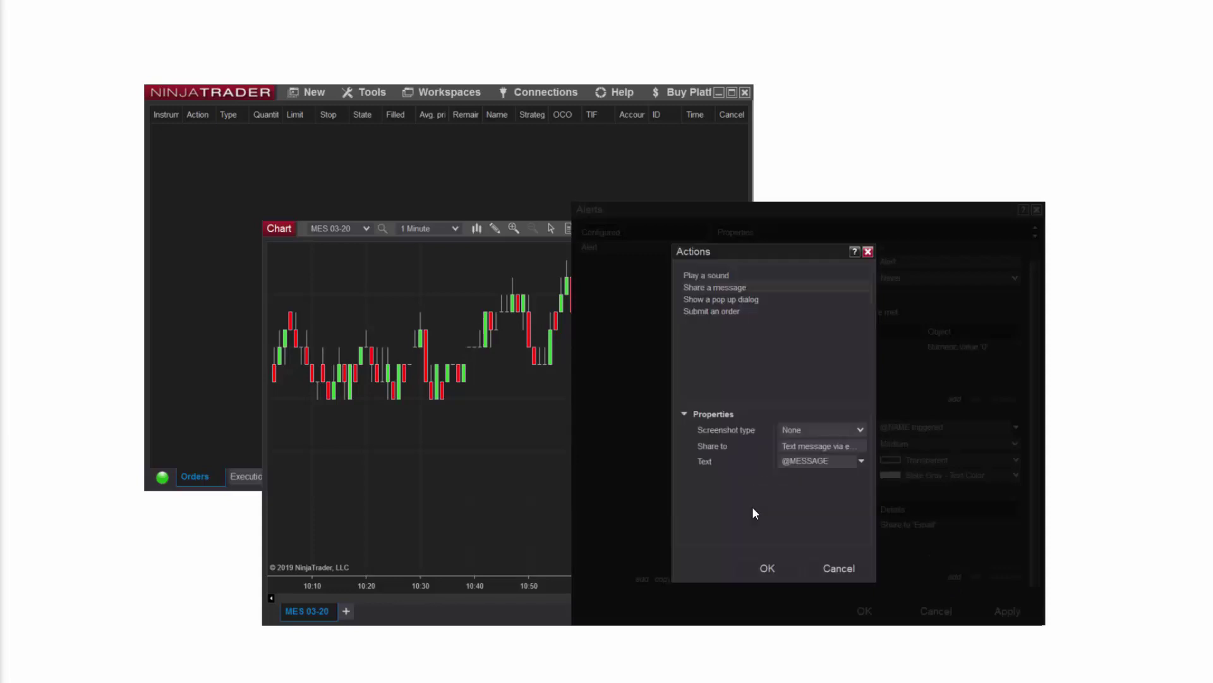
click(767, 567)
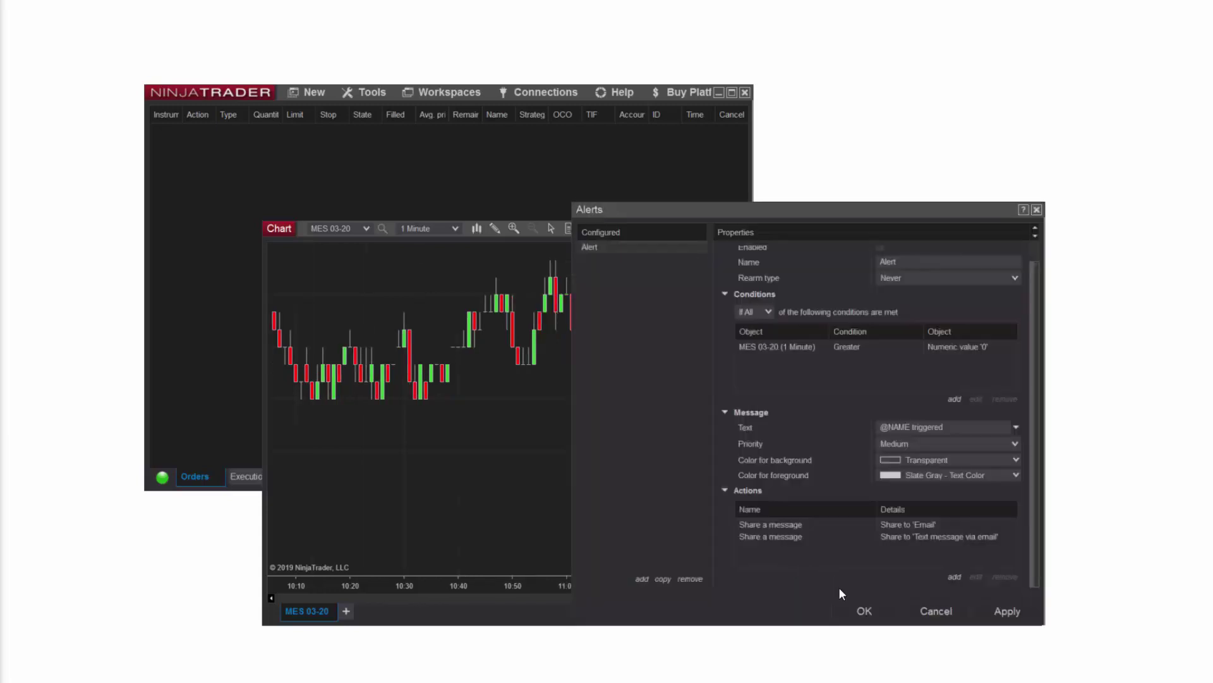
click(844, 613)
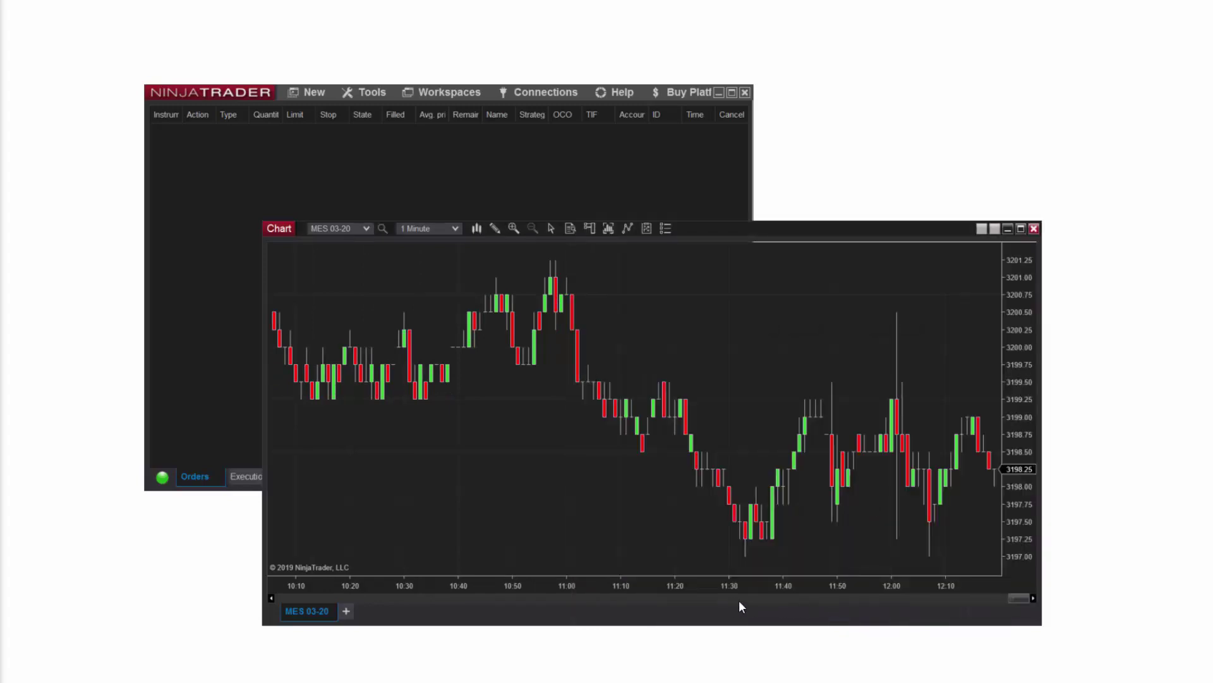